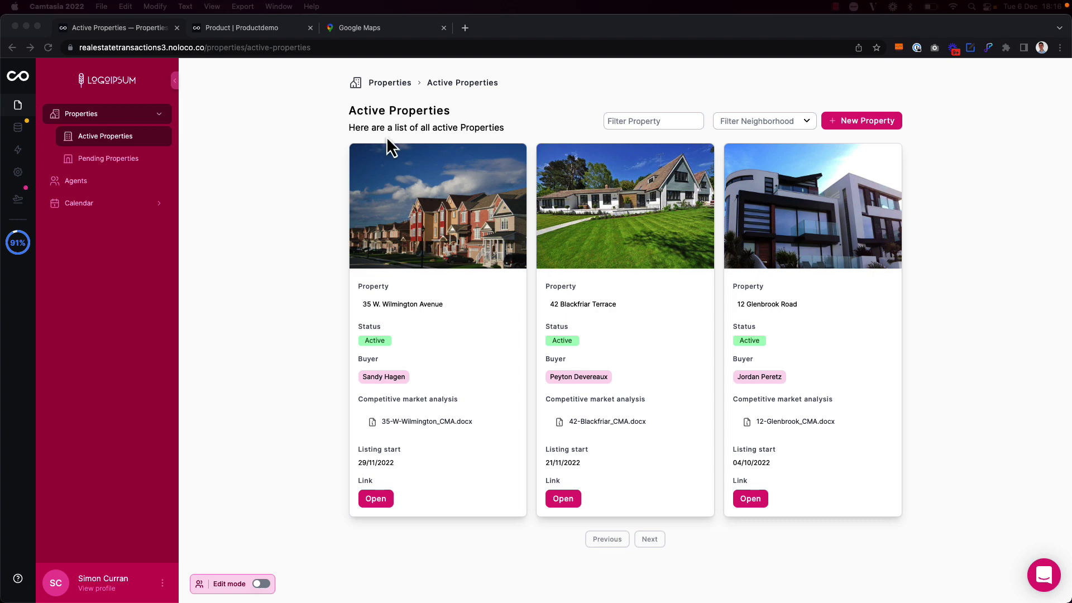
Navigate via Agents and Calendar to the Viewings week calendar for December 05–11.
{"action": "left_click", "coordinate": [93, 182]}
{"action": "left_click", "coordinate": [73, 182]}
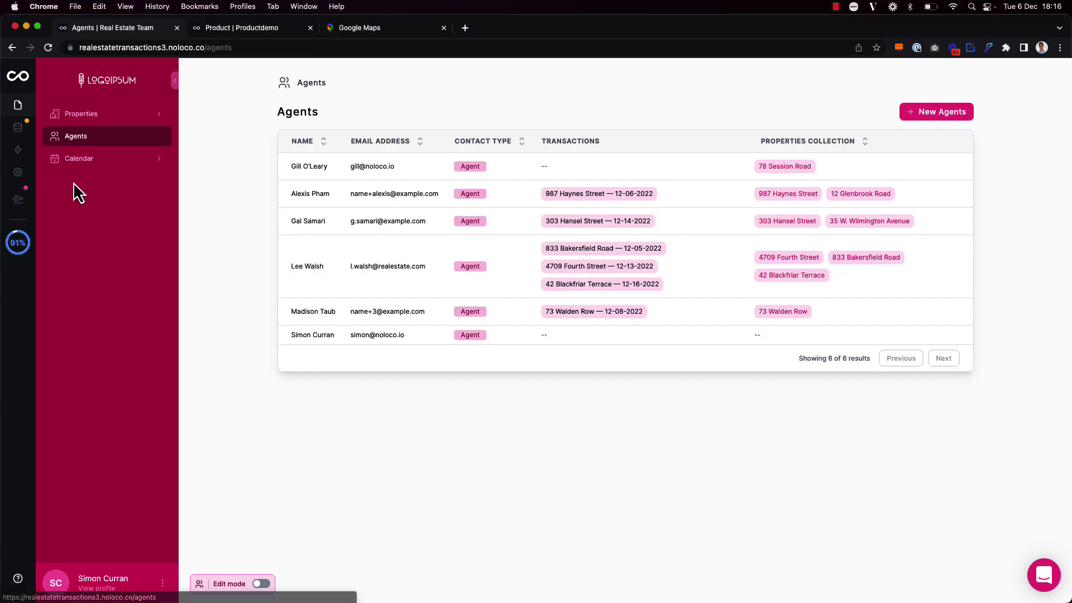
{"action": "left_click", "coordinate": [92, 166]}
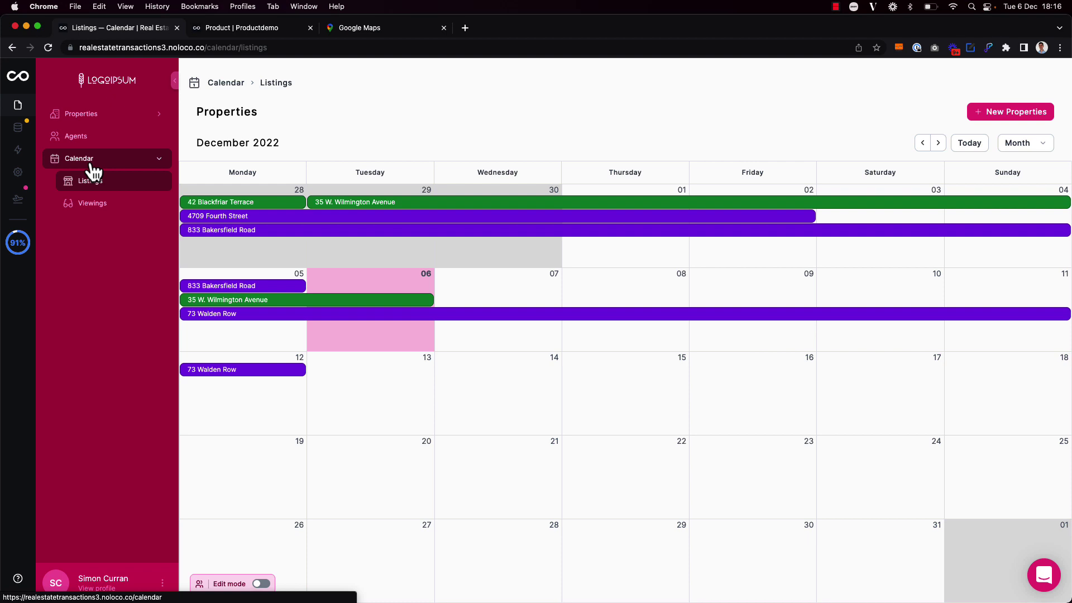
{"action": "left_click", "coordinate": [95, 207]}
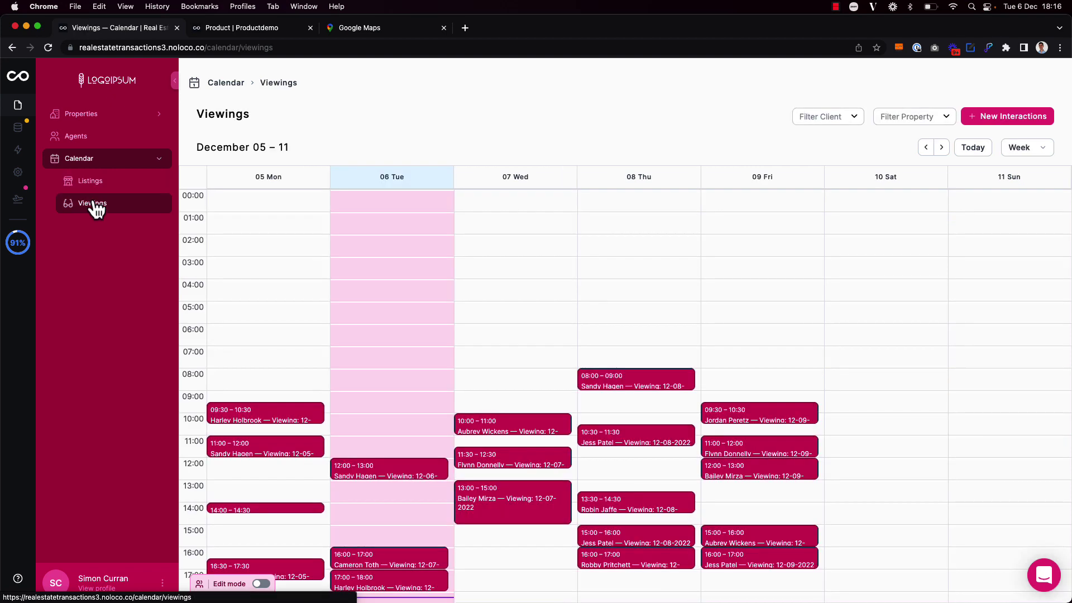
{"action": "scroll", "coordinate": [360, 317], "scroll_direction": "down", "scroll_amount": 4}
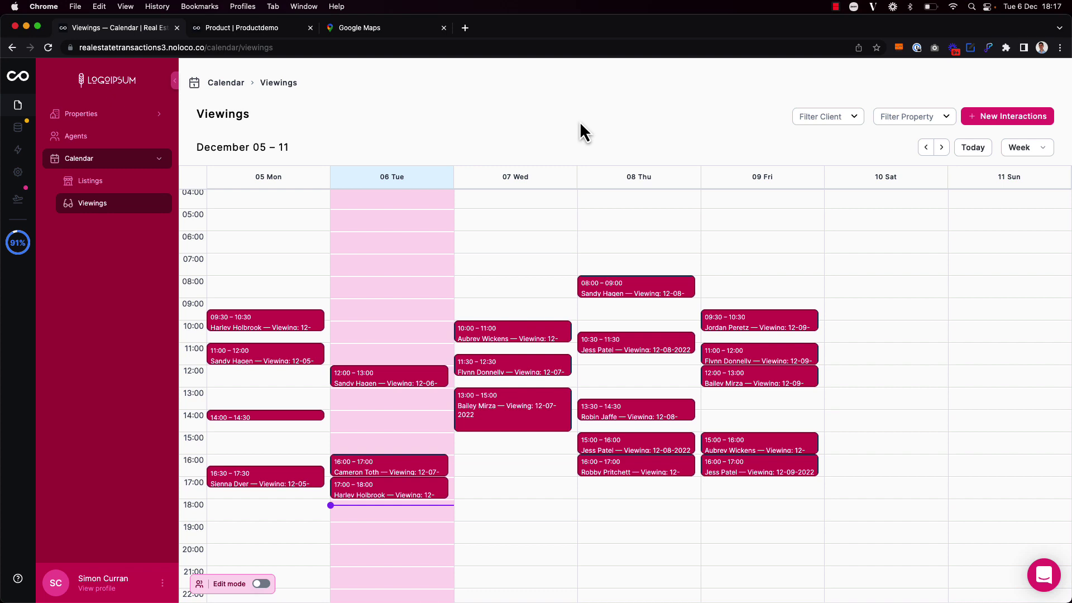
Turn on edit mode and add a new page for the Properties collection.
{"action": "key", "text": "super+e"}
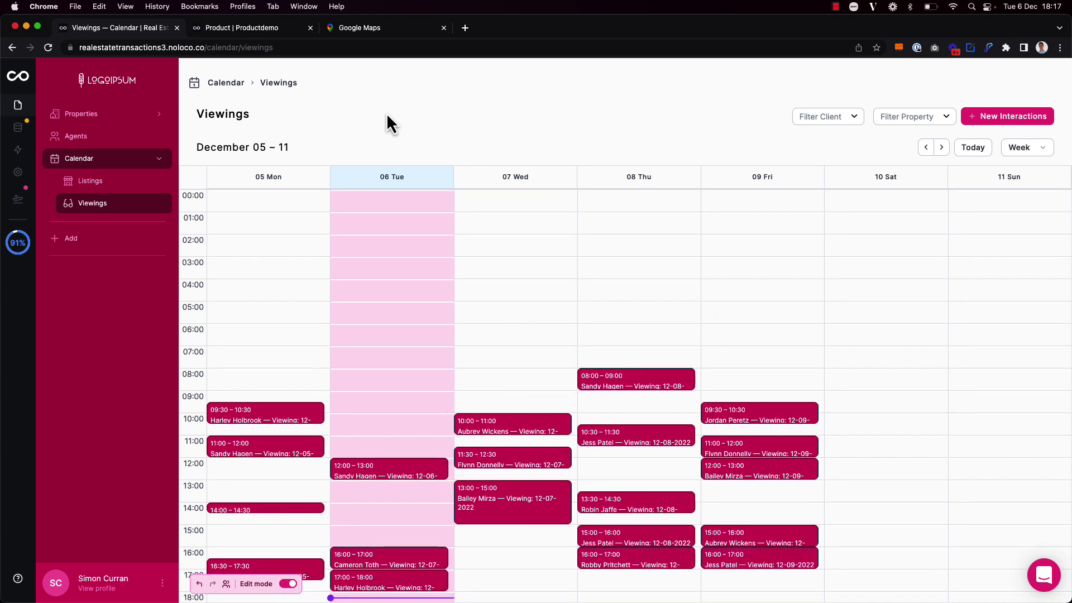
{"action": "left_click", "coordinate": [77, 246]}
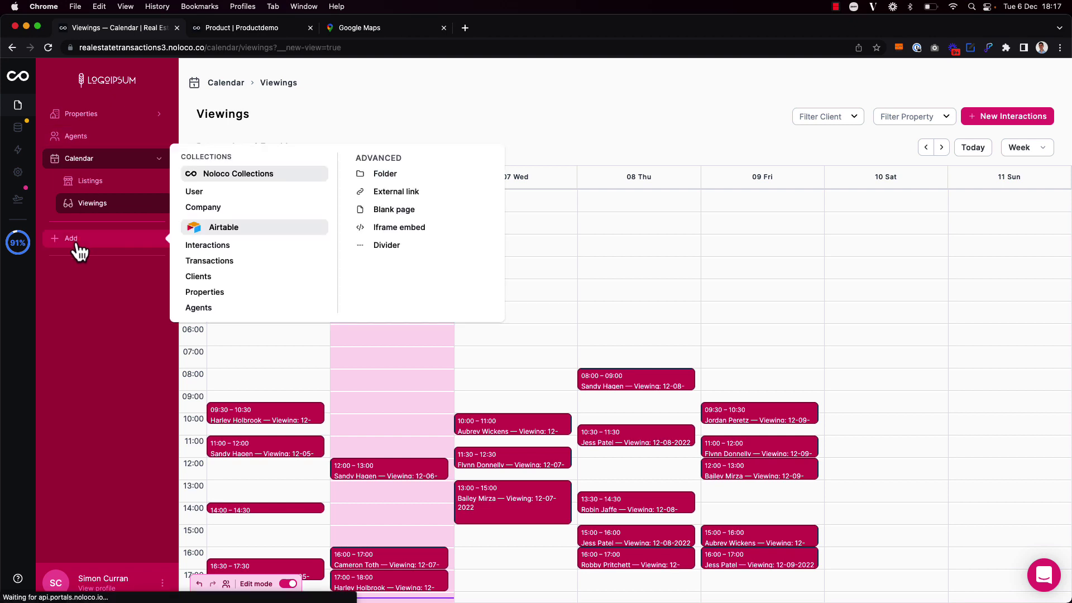
{"action": "left_click", "coordinate": [213, 295]}
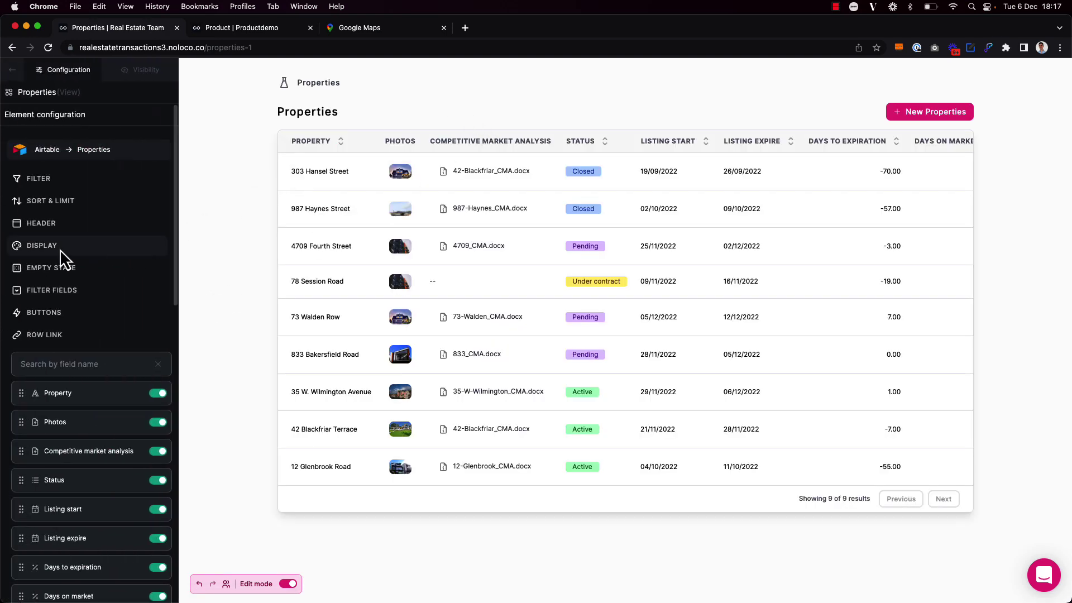
Set the Properties page display to Map, then go to the Integrations & API Keys settings.
{"action": "left_click", "coordinate": [60, 250]}
{"action": "left_click", "coordinate": [390, 308]}
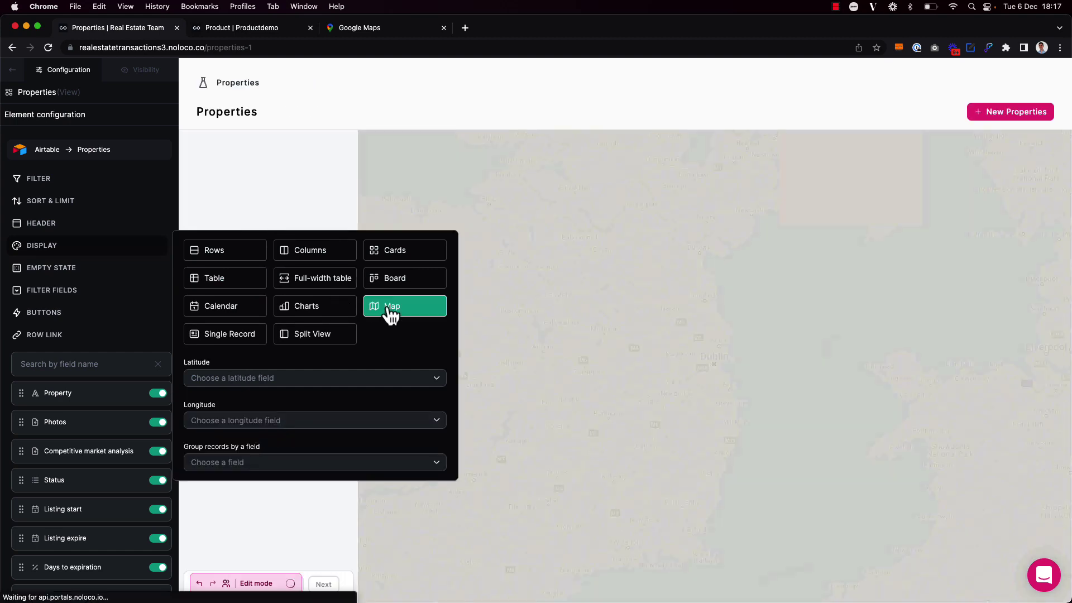
{"action": "left_click", "coordinate": [468, 117]}
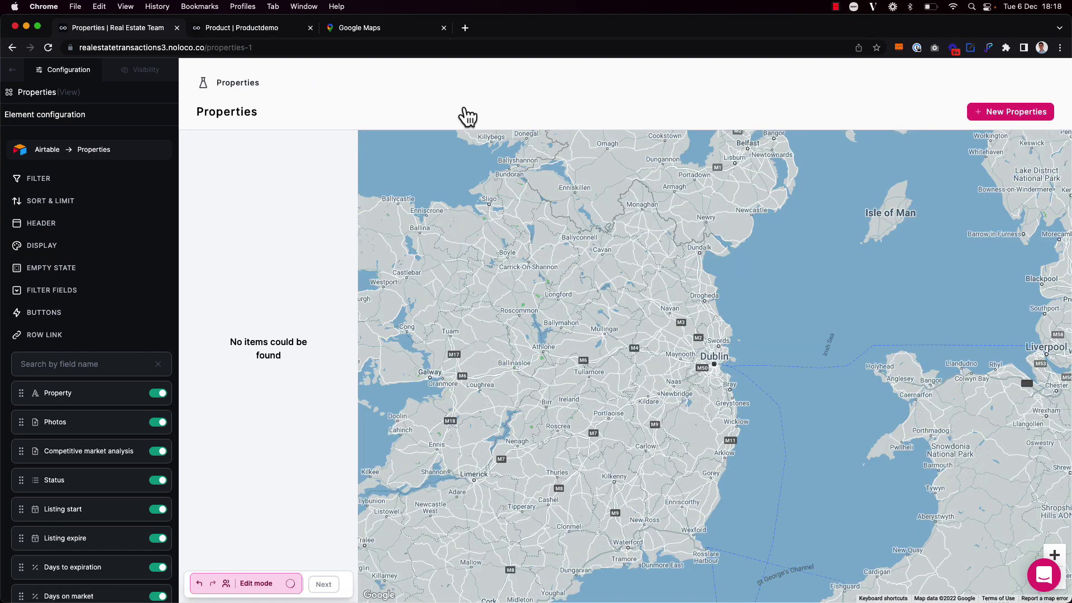
{"action": "left_click", "coordinate": [12, 70]}
{"action": "left_click", "coordinate": [18, 172]}
{"action": "left_click", "coordinate": [89, 272]}
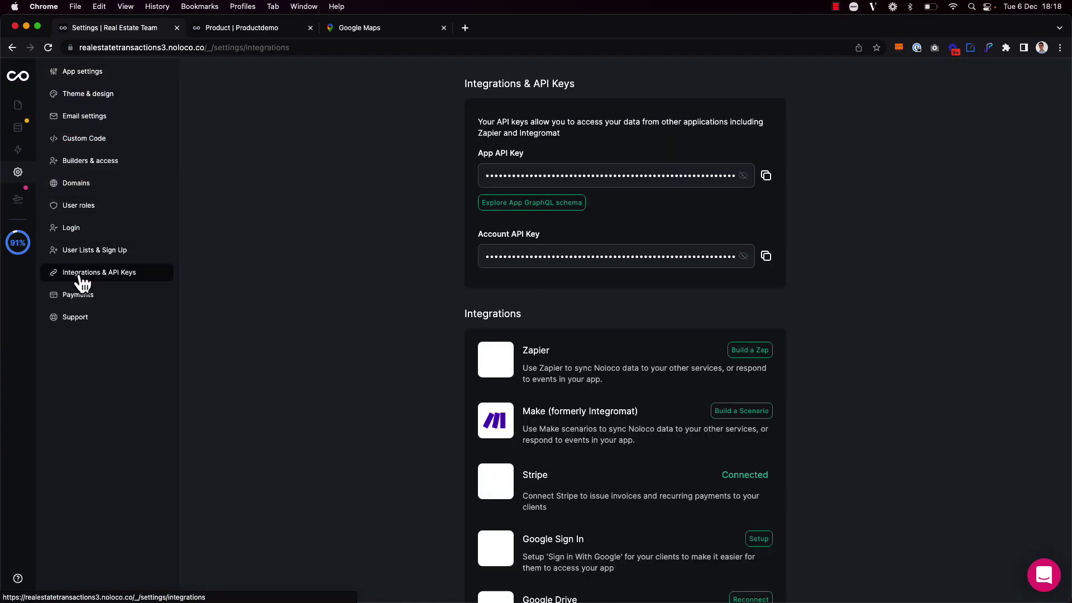
{"action": "scroll", "coordinate": [365, 316], "scroll_direction": "down", "scroll_amount": 2}
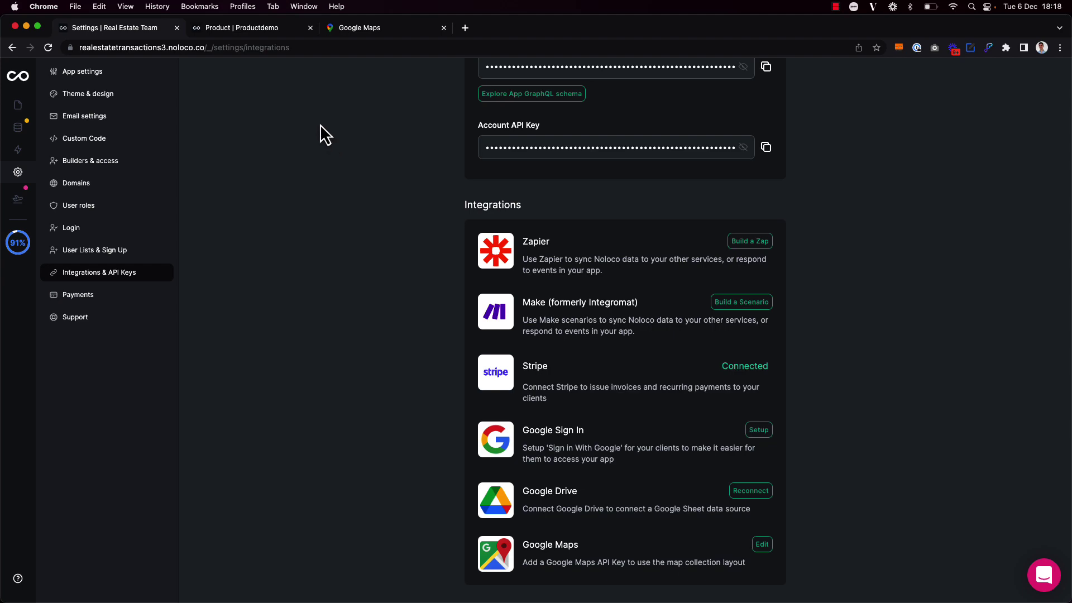
{"action": "left_click", "coordinate": [249, 31]}
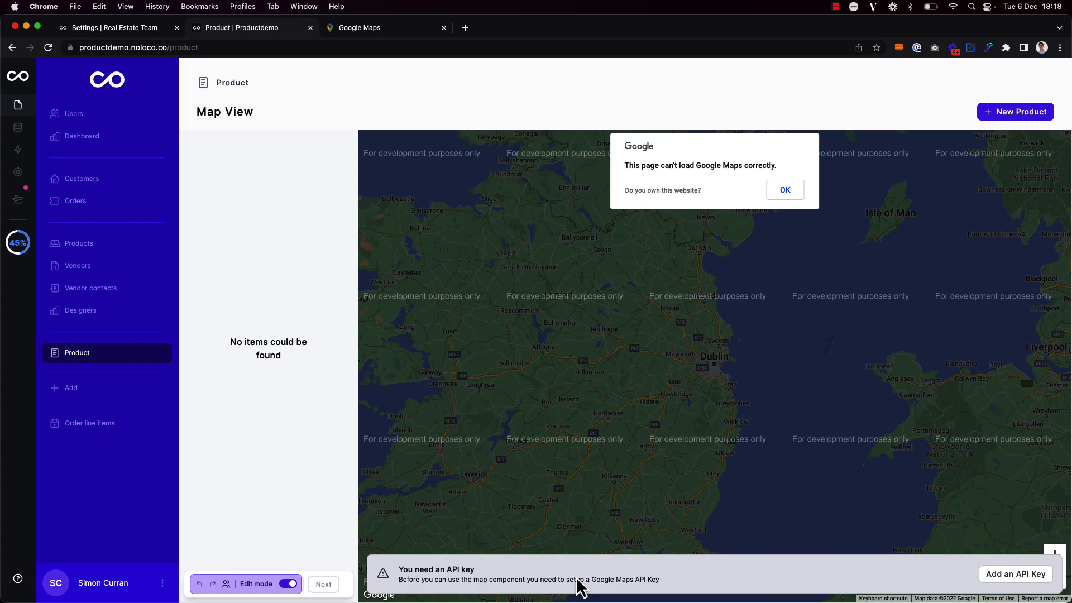
{"action": "left_click", "coordinate": [1006, 576]}
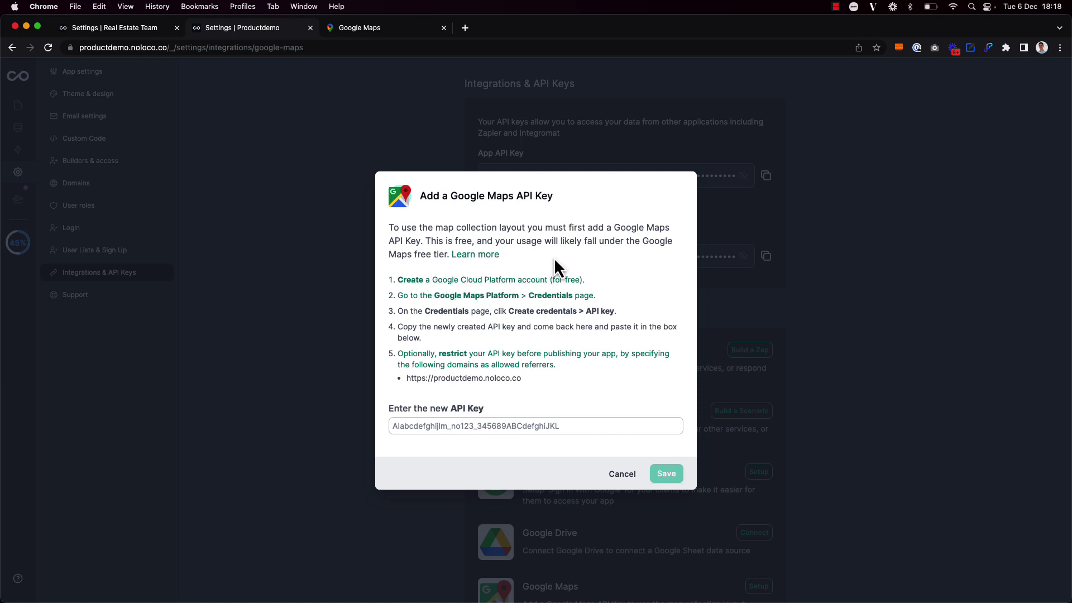
On the Properties map page, set the map's Latitude and Longitude to the Latitude and Longitude fields.
{"action": "left_click", "coordinate": [142, 29]}
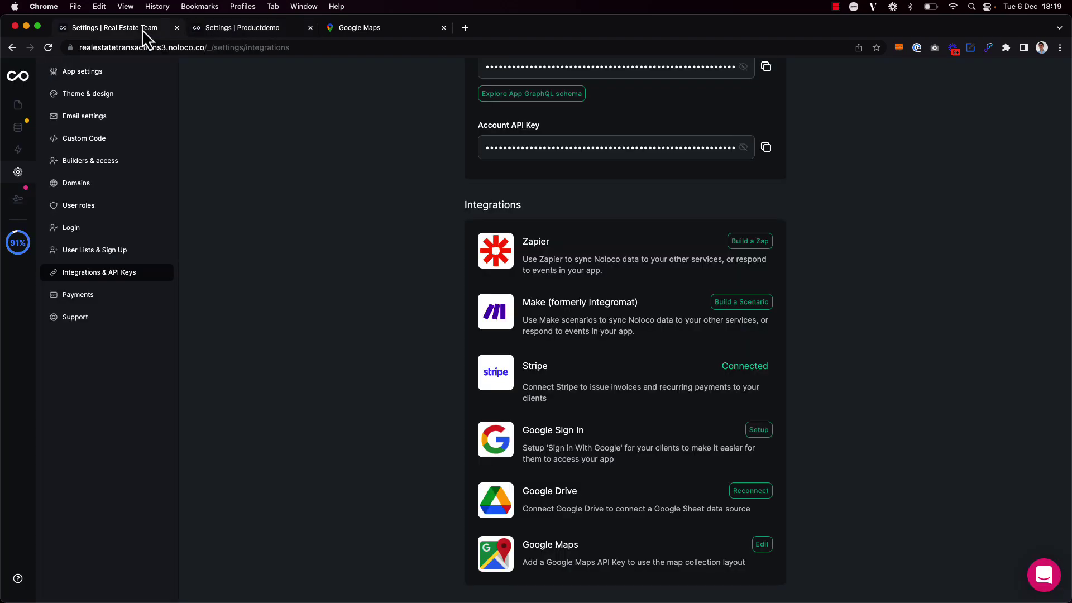
{"action": "left_click", "coordinate": [17, 107]}
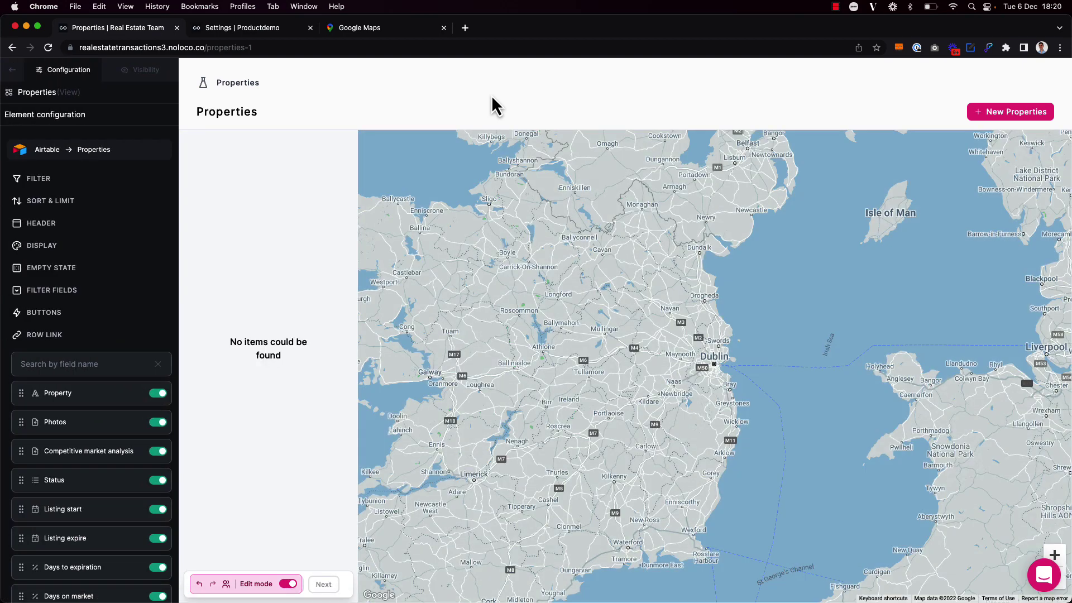
{"action": "left_click", "coordinate": [32, 250]}
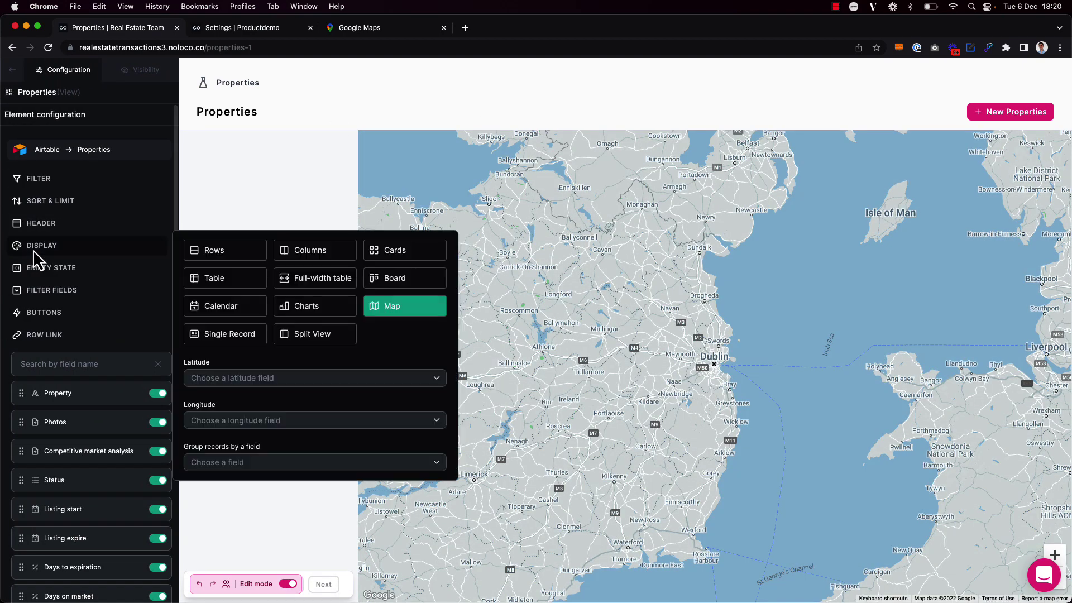
{"action": "left_click", "coordinate": [289, 382]}
{"action": "type", "text": "lat"}
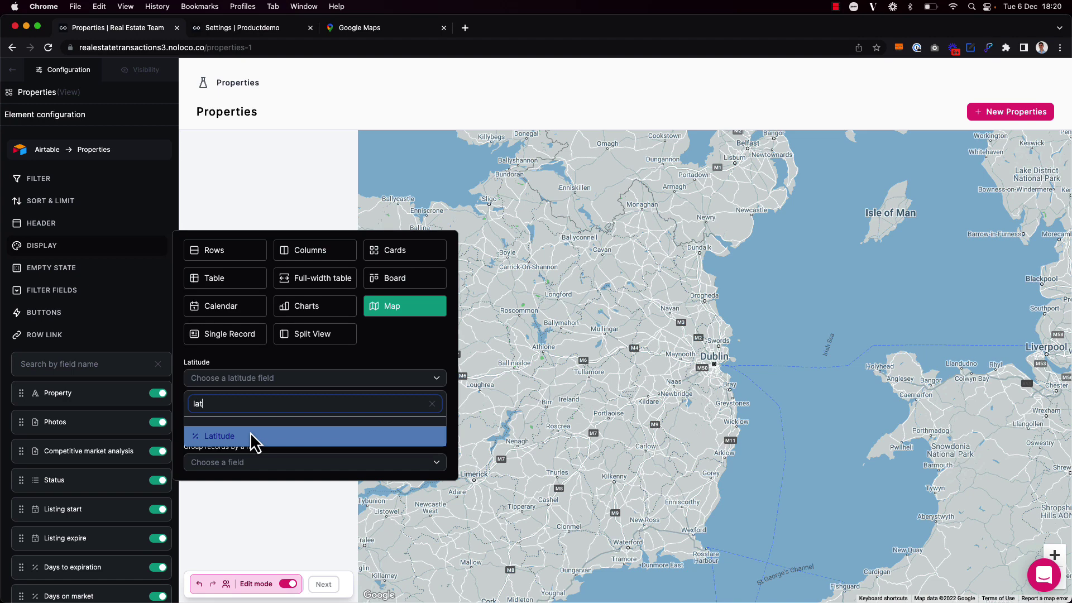
{"action": "left_click", "coordinate": [251, 433]}
{"action": "left_click", "coordinate": [263, 423]}
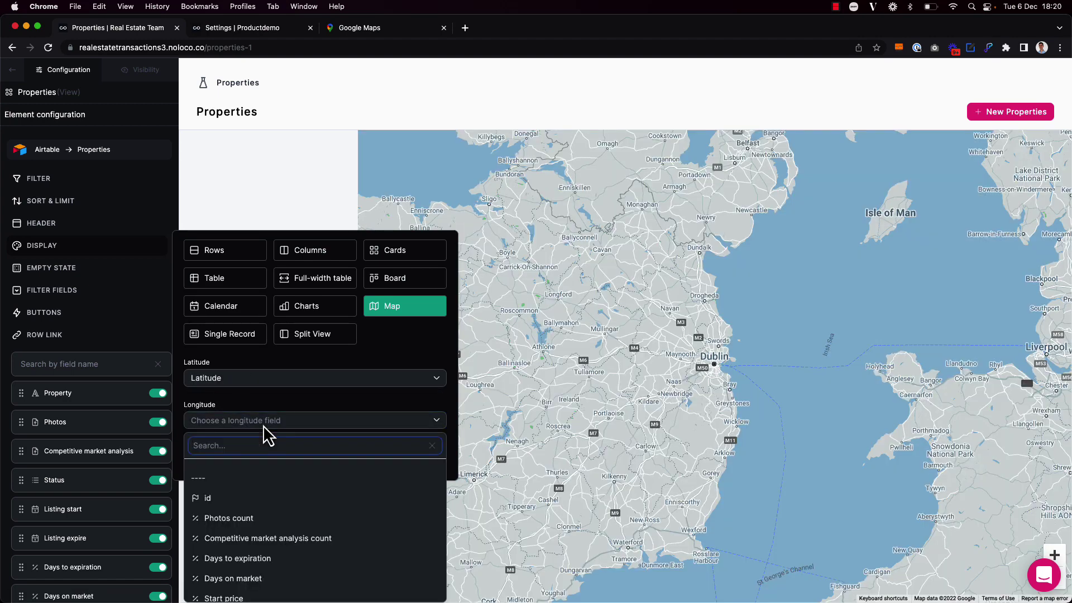
{"action": "type", "text": "longi"}
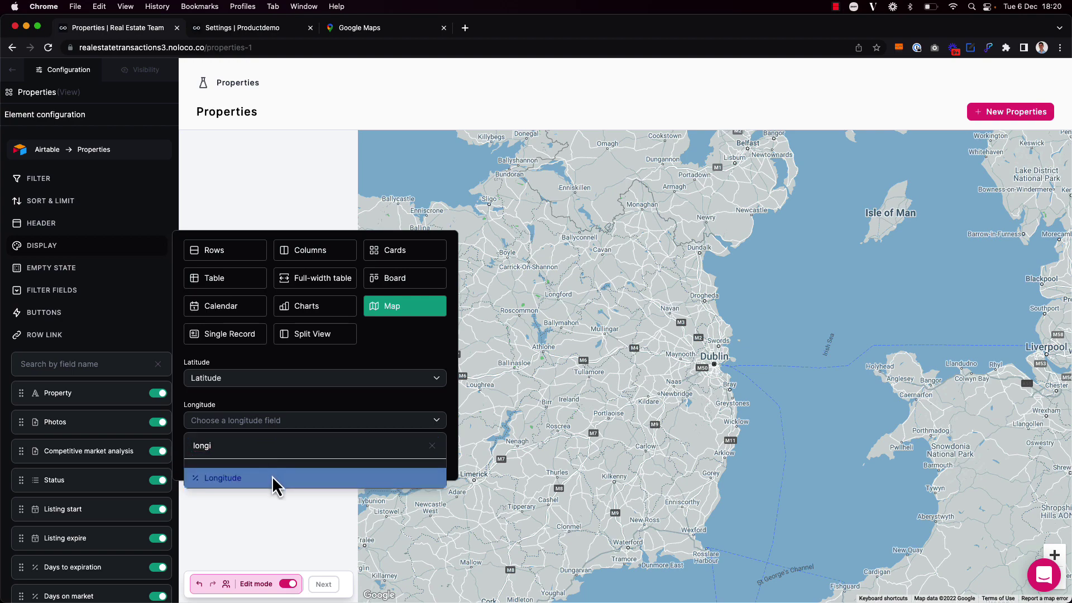
{"action": "left_click", "coordinate": [272, 476]}
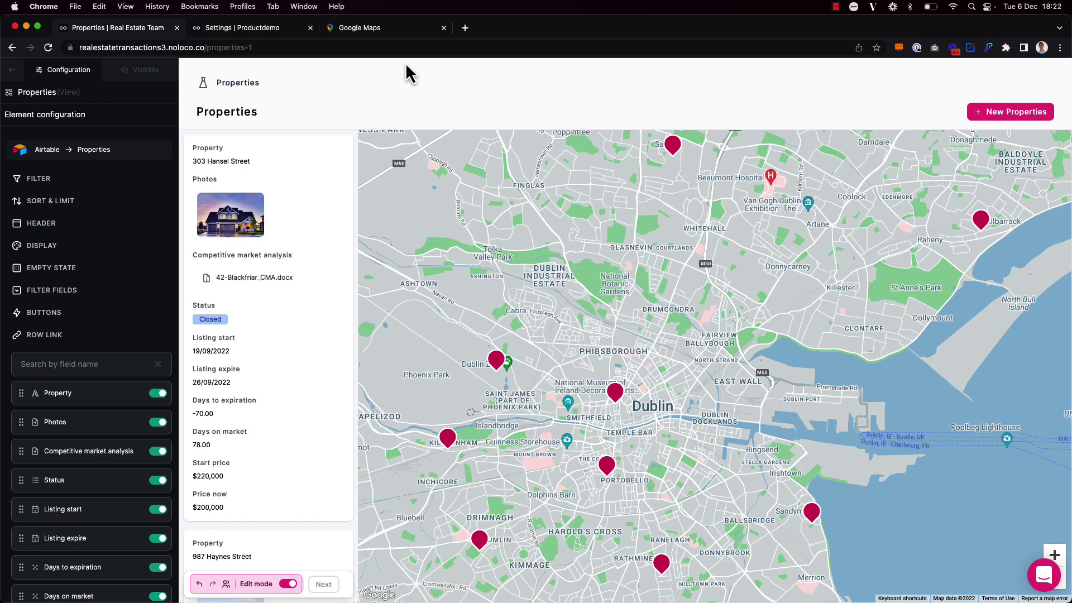
In Google Maps, drop a pin on Ranelagh, Dublin, and open the pinned place.
{"action": "left_click", "coordinate": [380, 29]}
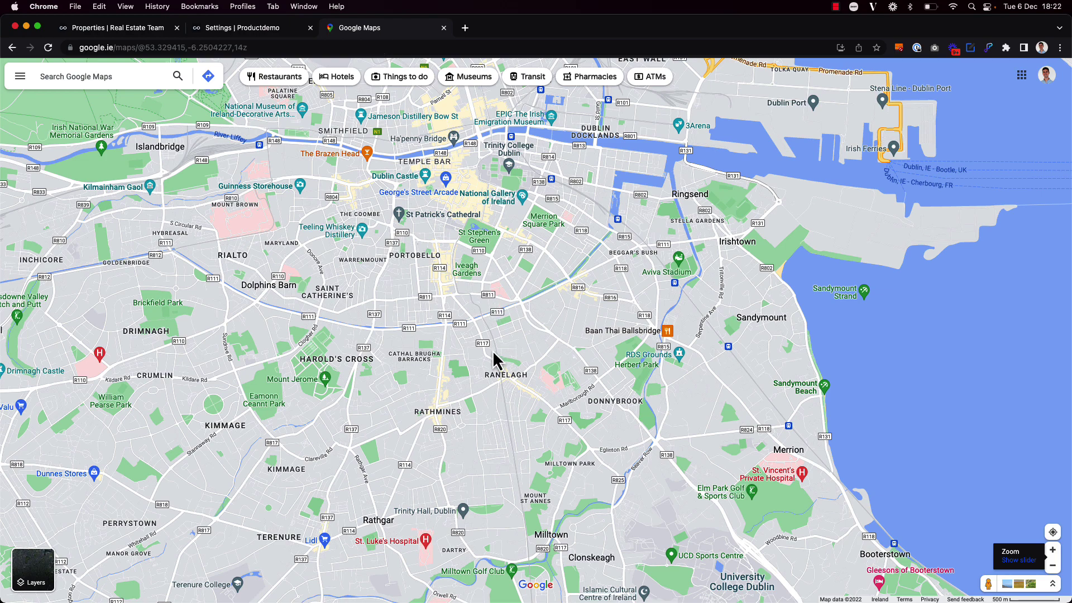
{"action": "left_click", "coordinate": [548, 334]}
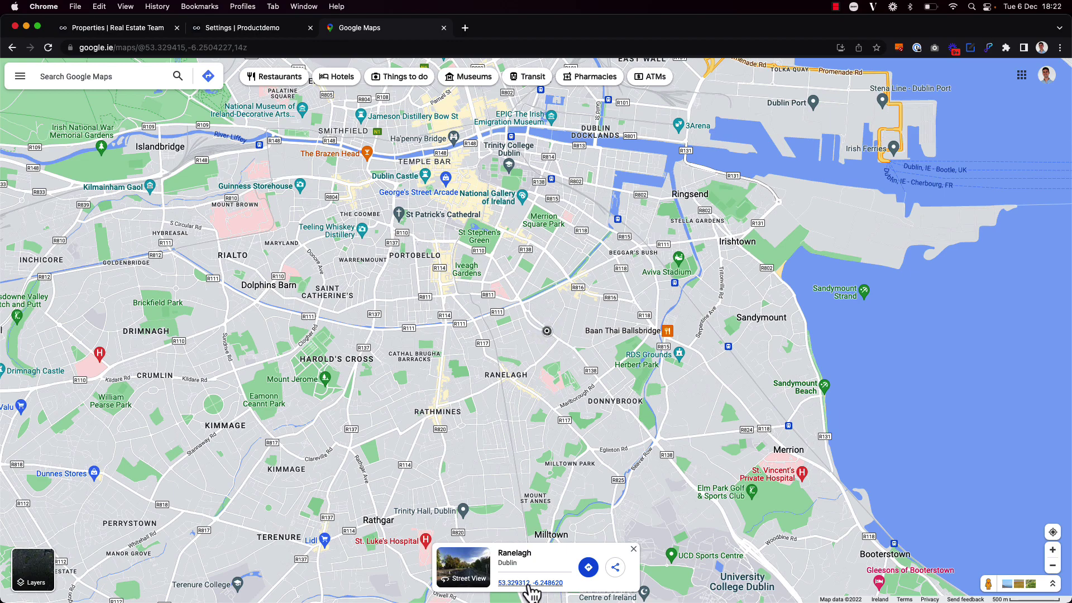
{"action": "left_click", "coordinate": [528, 585]}
Select the coordinates 53.329312, -6.248620, then return to the Noloco Properties tab.
{"action": "left_click", "coordinate": [79, 79]}
{"action": "double_click", "coordinate": [61, 76]}
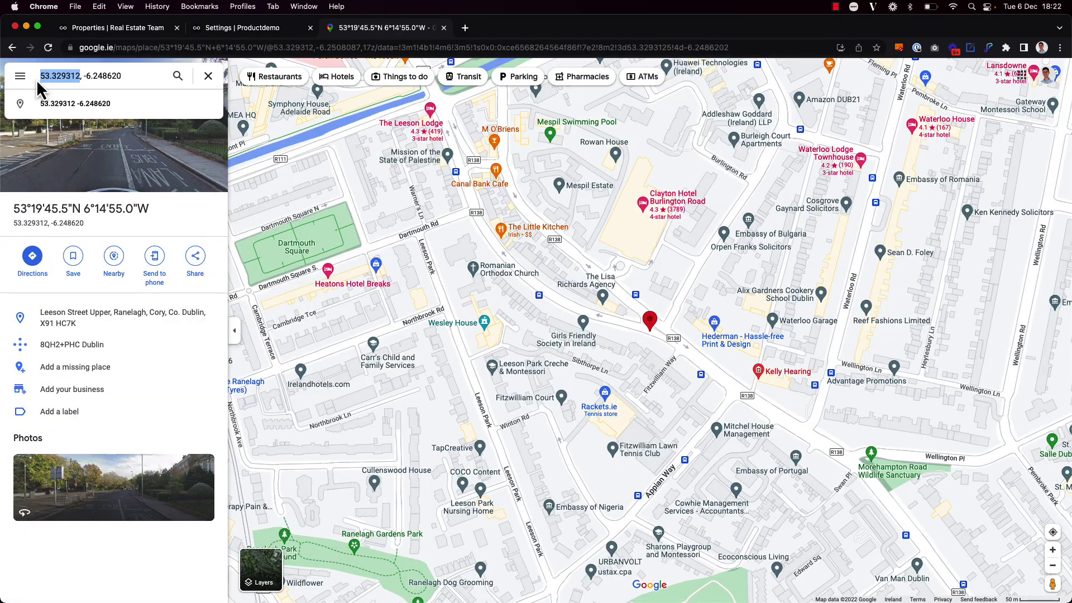
{"action": "left_click", "coordinate": [84, 78]}
{"action": "left_click_drag", "start_coordinate": [84, 78], "coordinate": [128, 78]}
{"action": "left_click_drag", "start_coordinate": [42, 77], "coordinate": [119, 78]}
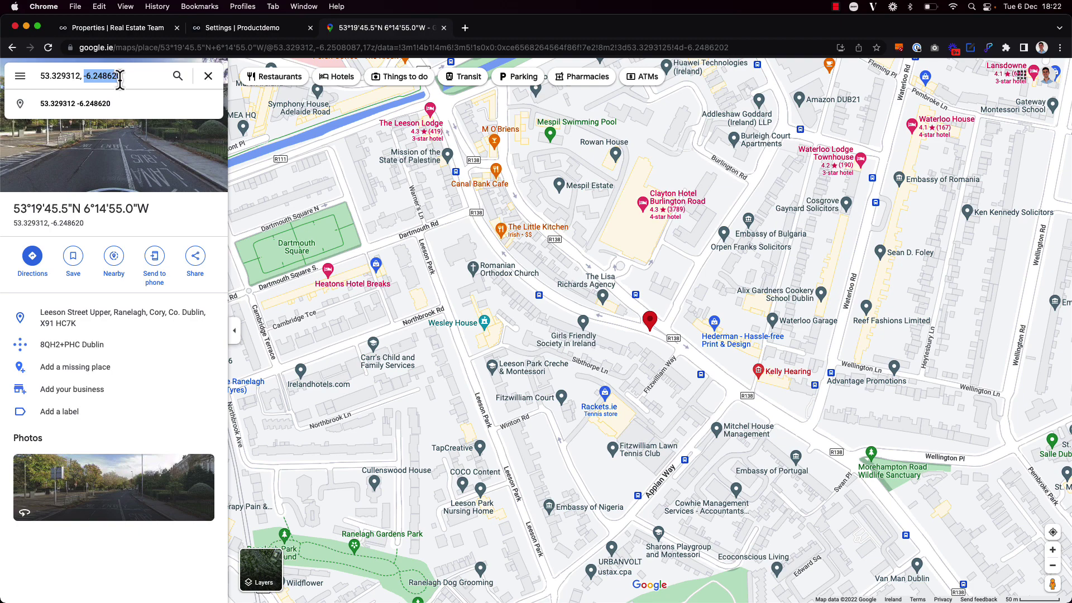
{"action": "left_click", "coordinate": [133, 31]}
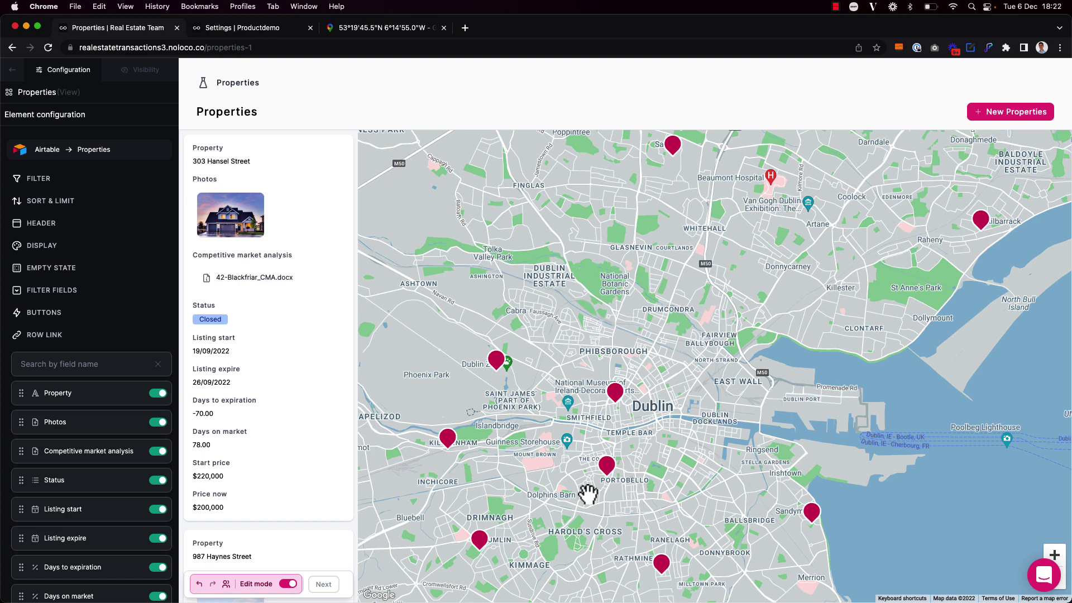
Group the Properties map records by Status so the pins are coloured by status.
{"action": "left_click", "coordinate": [49, 246]}
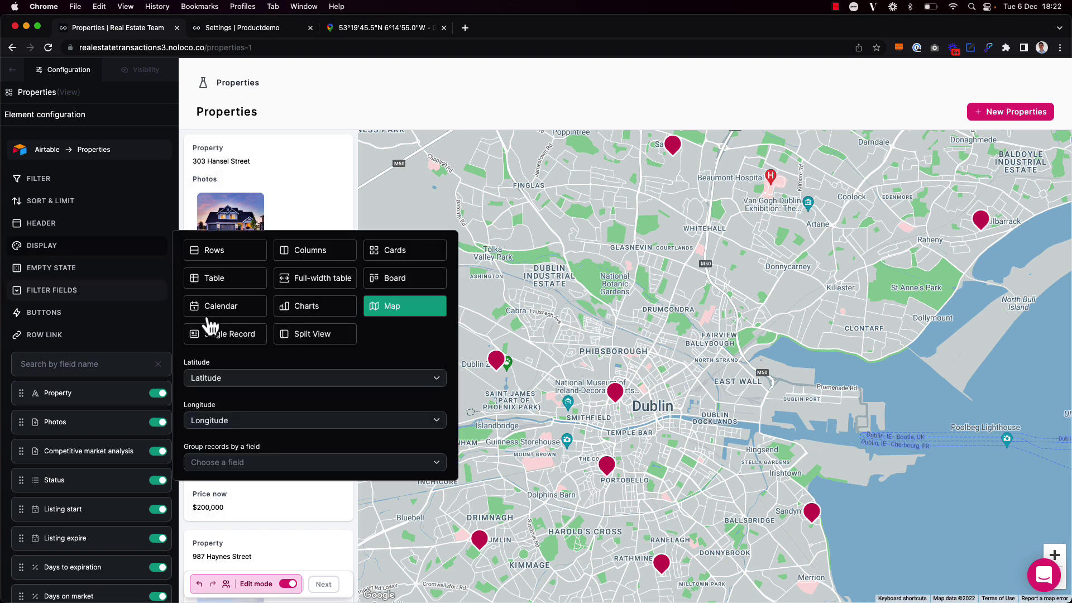
{"action": "left_click", "coordinate": [279, 462]}
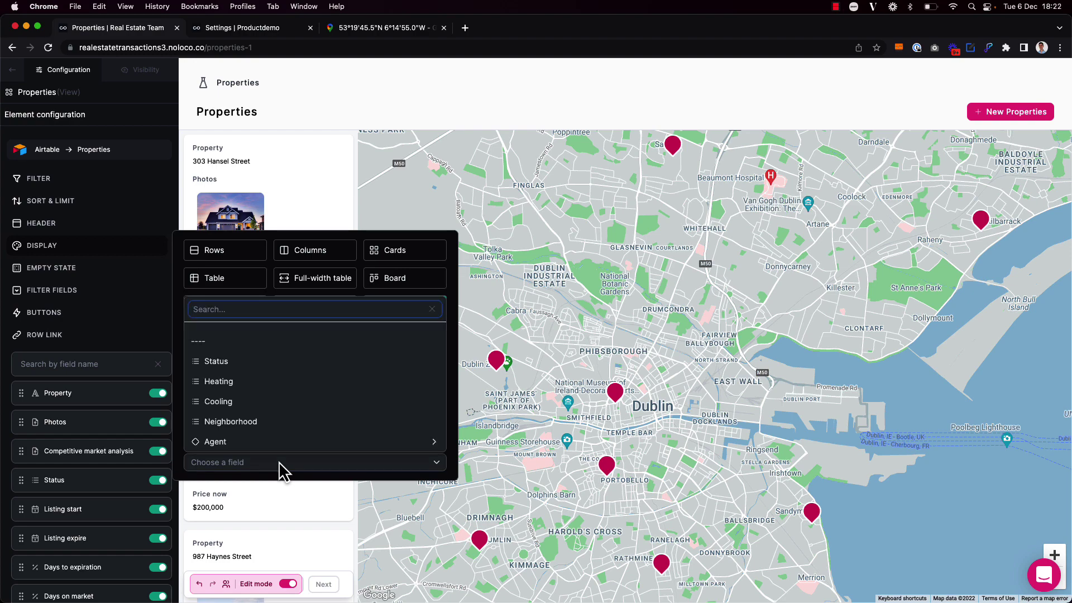
{"action": "left_click", "coordinate": [330, 364]}
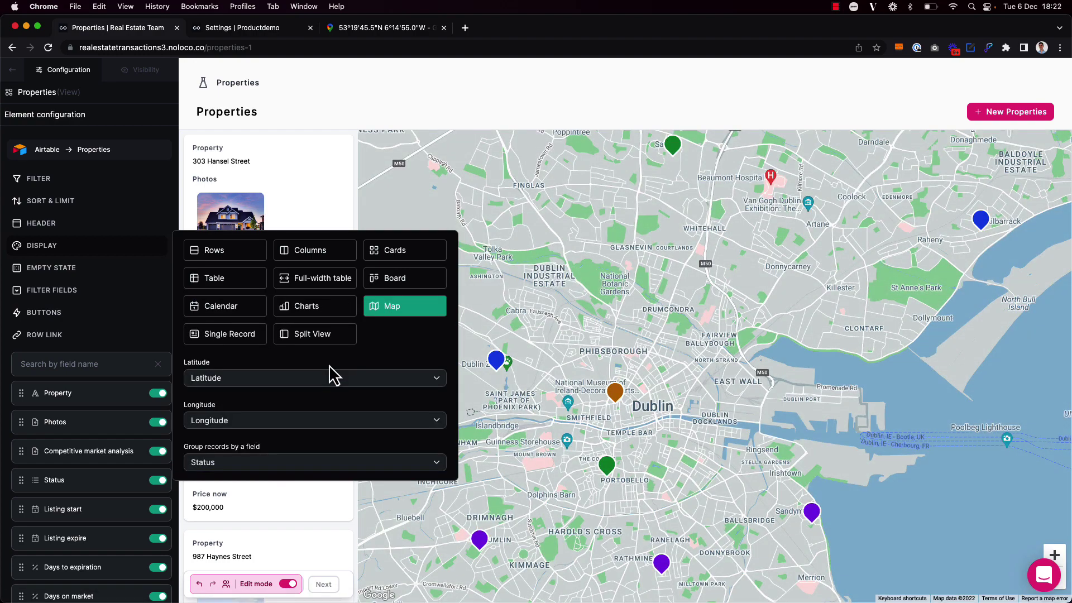
{"action": "left_click", "coordinate": [462, 118]}
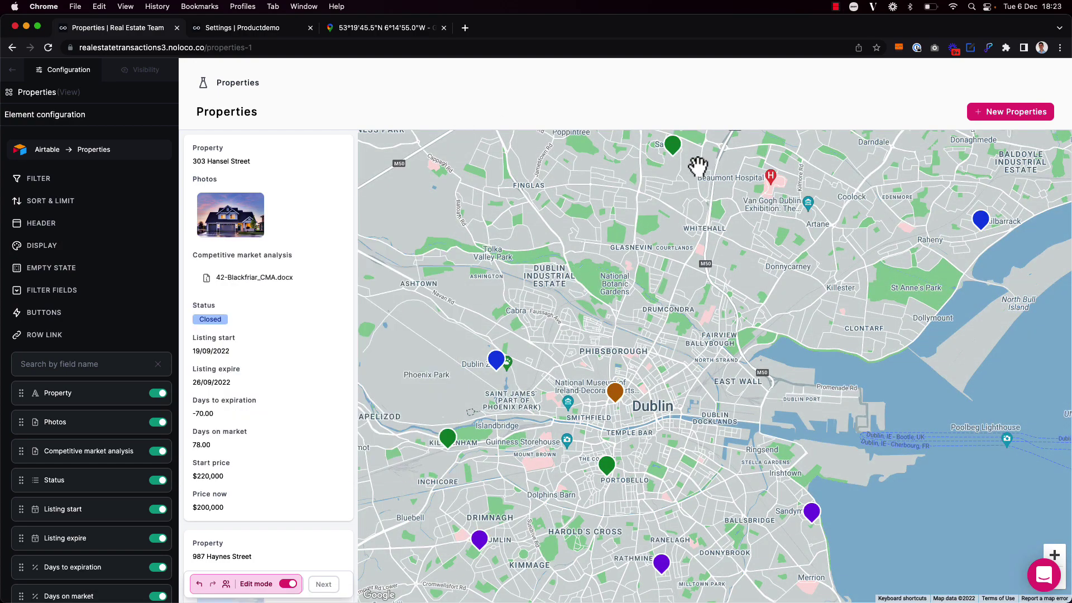
{"action": "mouse_move", "coordinate": [676, 145]}
{"action": "mouse_move", "coordinate": [813, 513]}
Hide Competitive market analysis, Listing expire, Days to expiration, Days on market and Start price from cards.
{"action": "scroll", "coordinate": [263, 337], "scroll_direction": "down", "scroll_amount": 5}
{"action": "scroll", "coordinate": [263, 337], "scroll_direction": "down", "scroll_amount": 8}
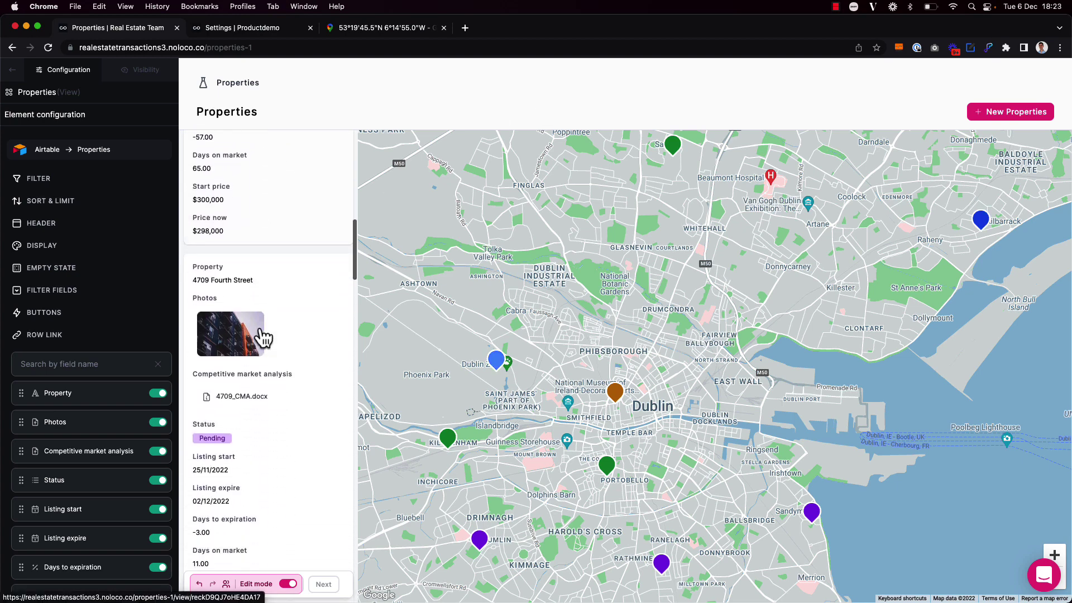
{"action": "scroll", "coordinate": [262, 337], "scroll_direction": "up", "scroll_amount": 8}
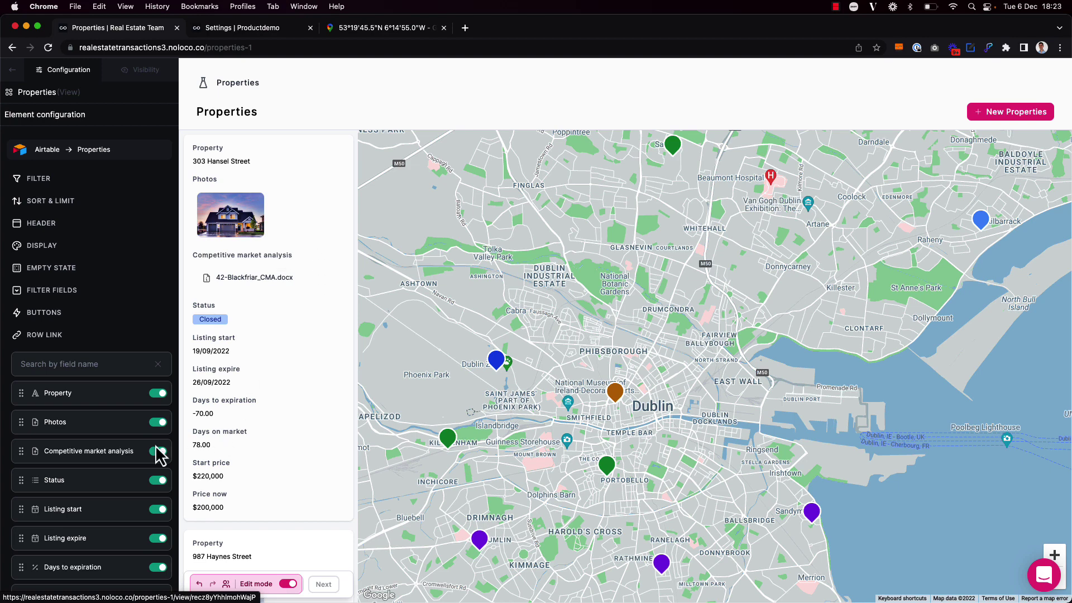
{"action": "scroll", "coordinate": [106, 463], "scroll_direction": "down", "scroll_amount": 3}
{"action": "scroll", "coordinate": [106, 462], "scroll_direction": "down", "scroll_amount": 1}
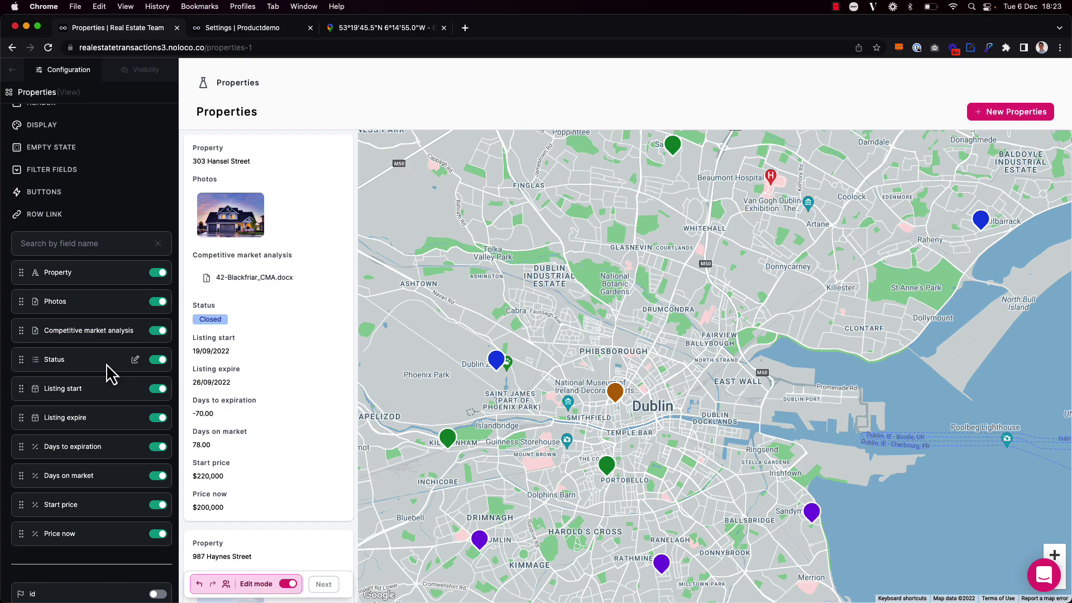
{"action": "left_click", "coordinate": [159, 331]}
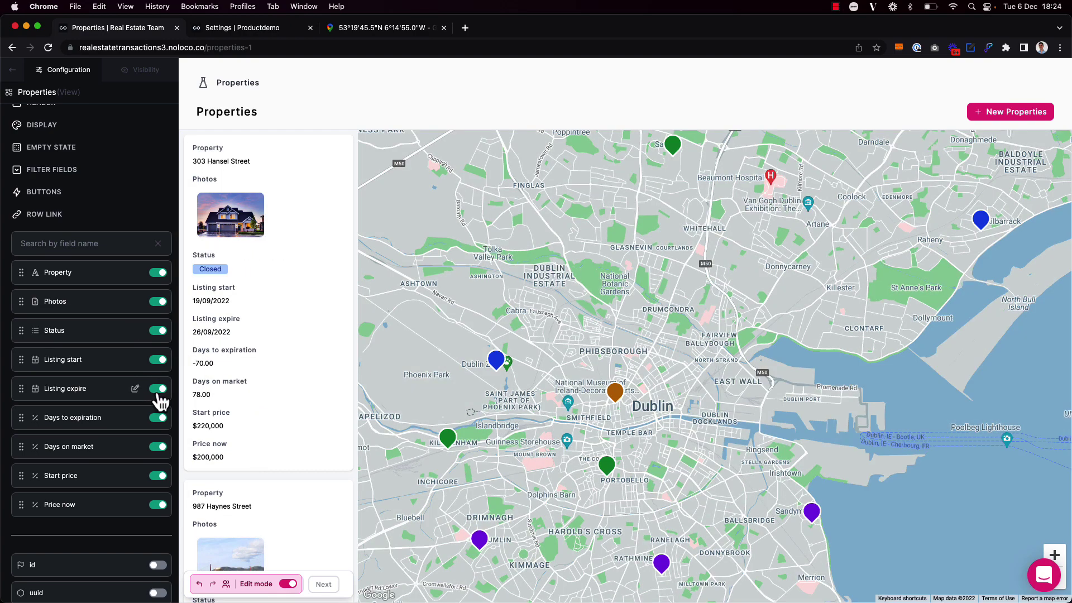
{"action": "left_click", "coordinate": [157, 391]}
{"action": "left_click", "coordinate": [158, 391]}
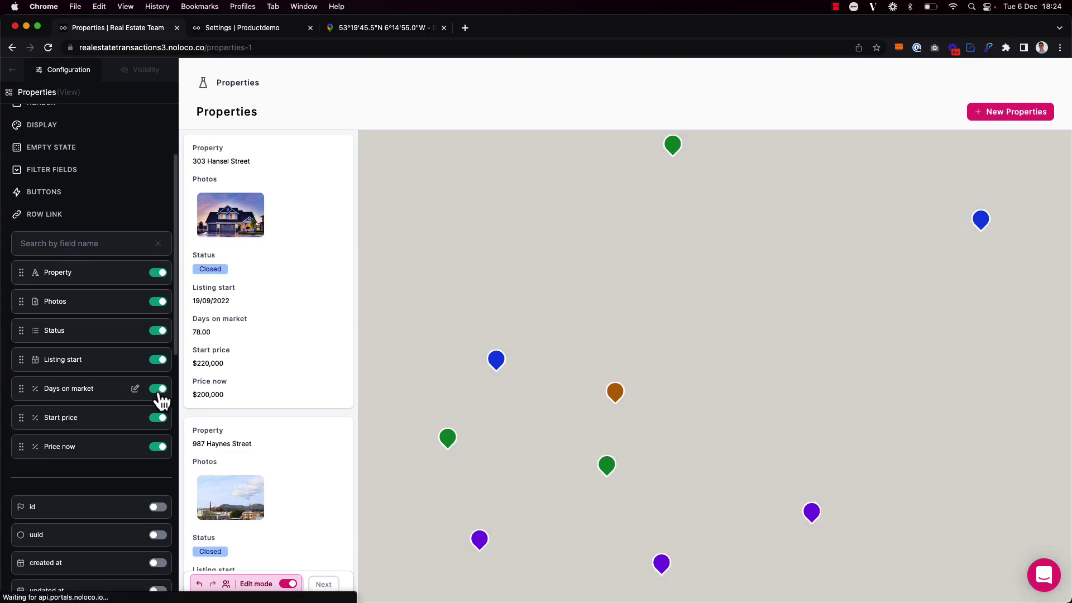
{"action": "left_click", "coordinate": [158, 391]}
{"action": "left_click", "coordinate": [159, 389]}
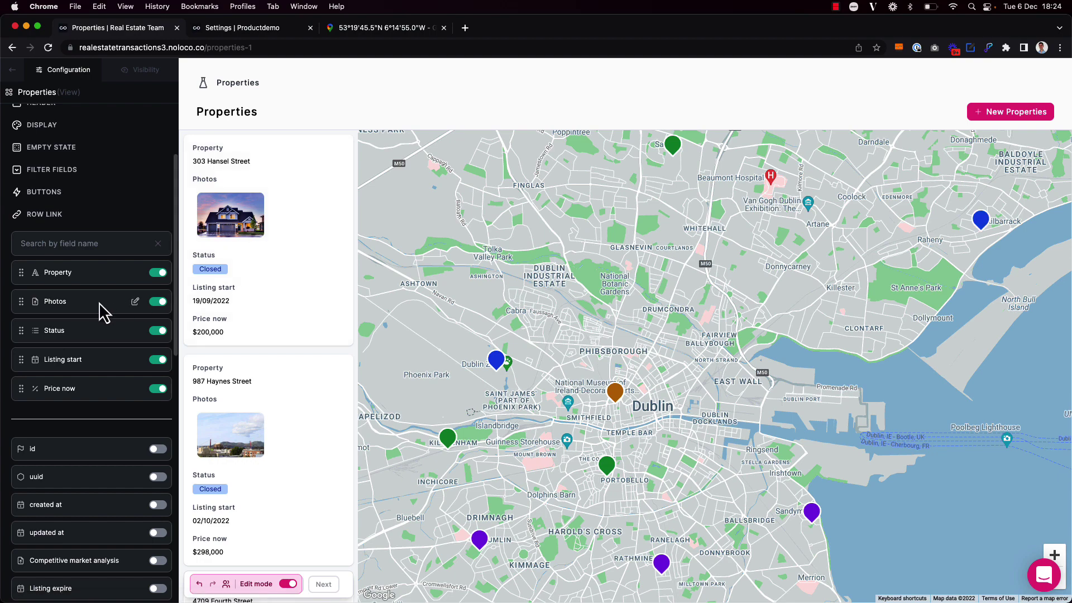
Move Photos to the top of the card fields and enable 'Use as card hero image'.
{"action": "left_click_drag", "start_coordinate": [98, 303], "coordinate": [88, 266]}
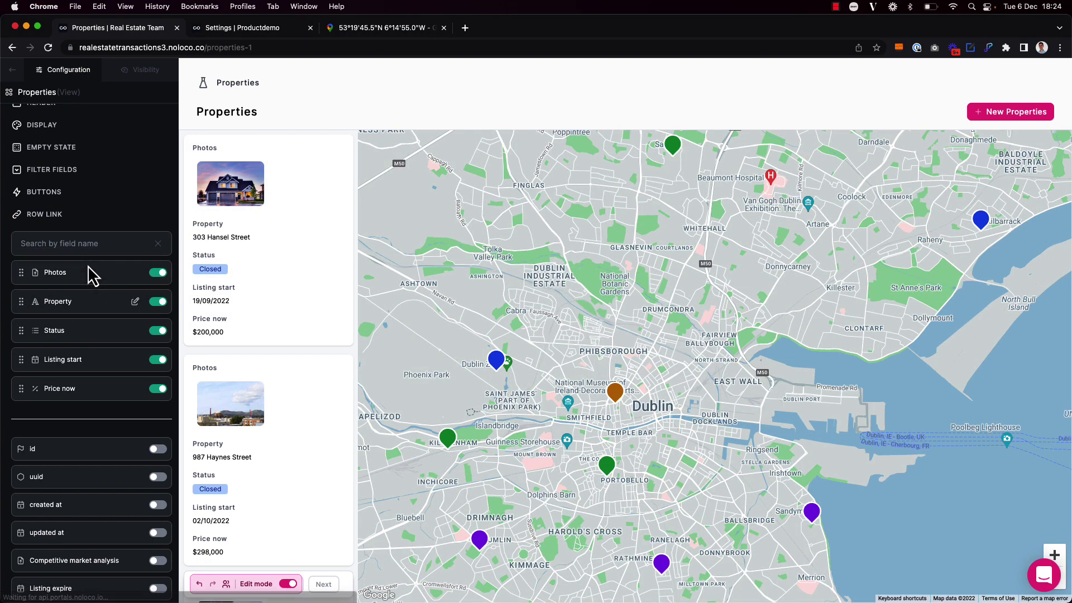
{"action": "left_click", "coordinate": [135, 272]}
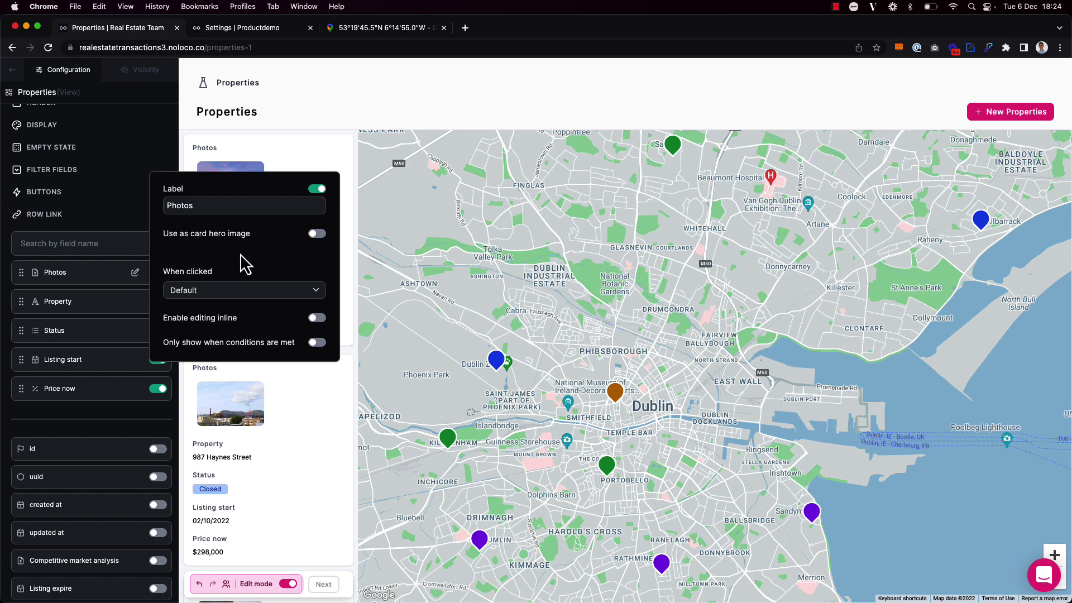
{"action": "left_click", "coordinate": [317, 234]}
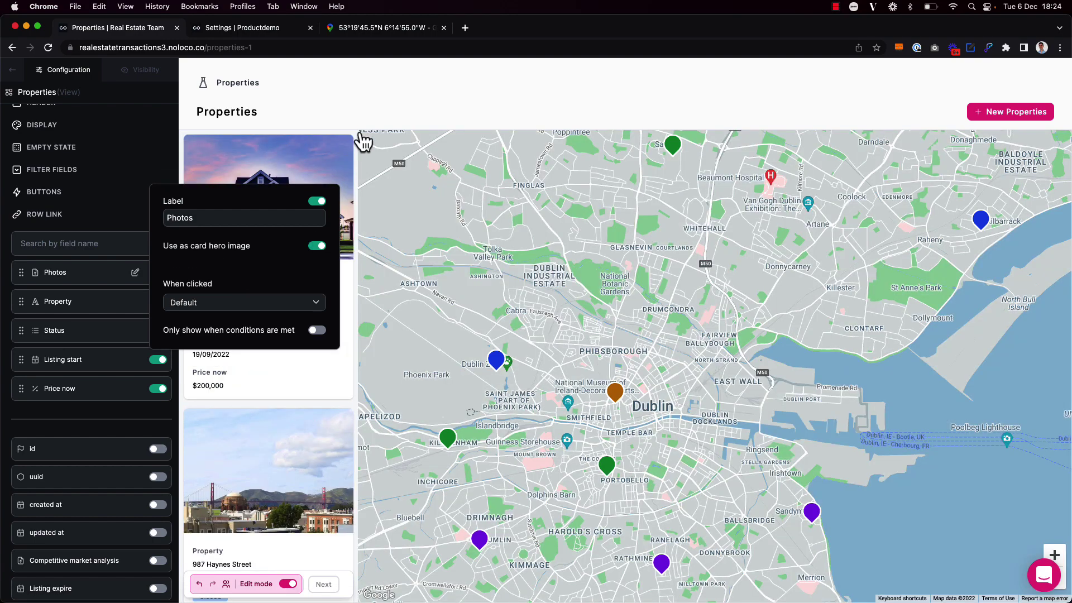
{"action": "left_click", "coordinate": [362, 124]}
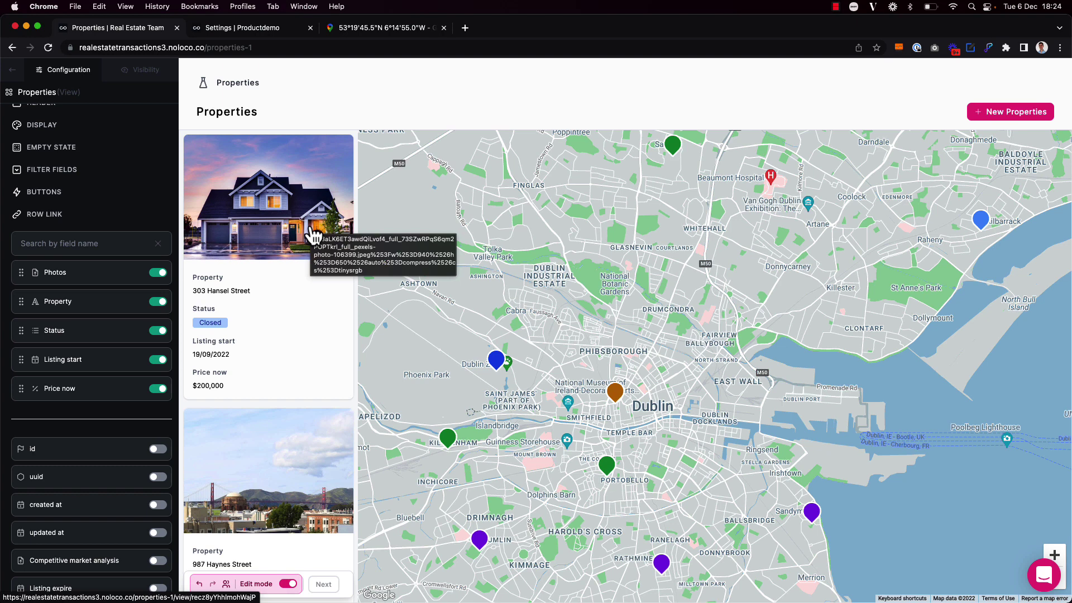
{"action": "key", "text": "e"}
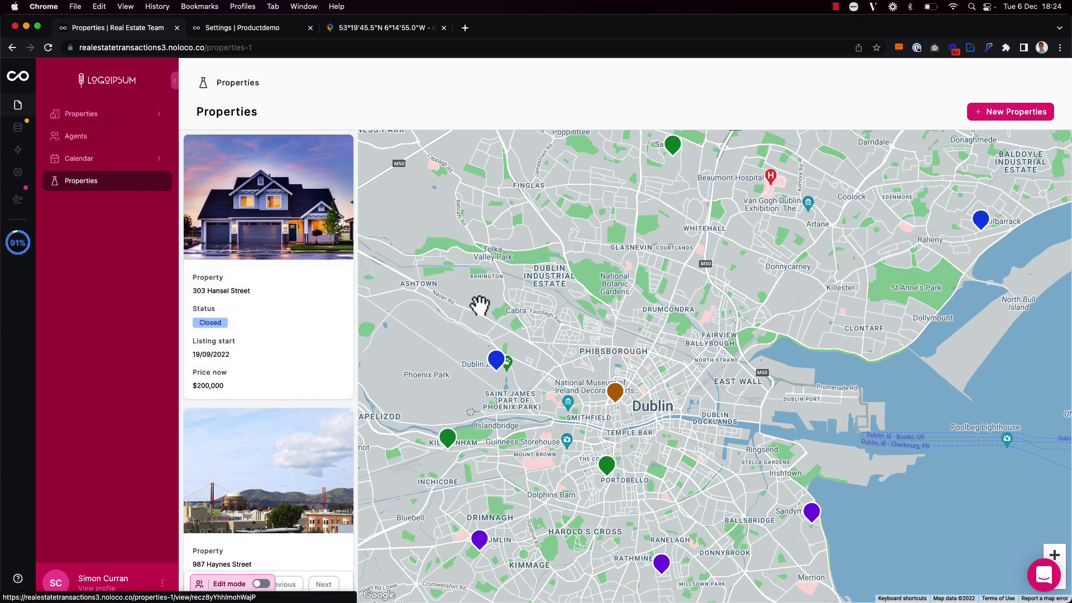
{"action": "left_click", "coordinate": [500, 366]}
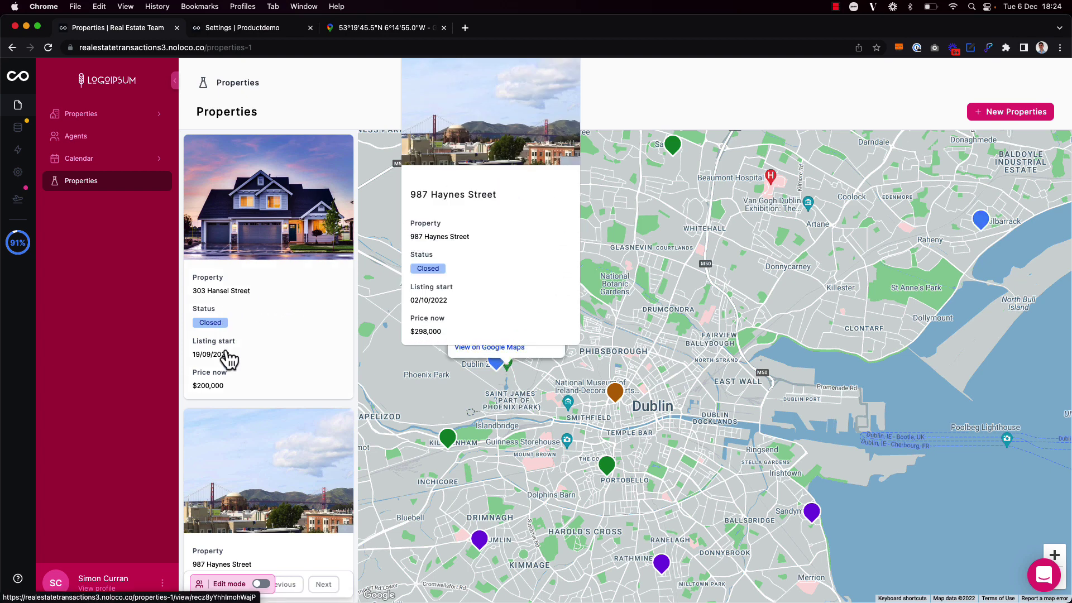
{"action": "scroll", "coordinate": [255, 343], "scroll_direction": "down", "scroll_amount": 1}
{"action": "scroll", "coordinate": [260, 335], "scroll_direction": "down", "scroll_amount": 1}
{"action": "scroll", "coordinate": [266, 466], "scroll_direction": "down", "scroll_amount": 1}
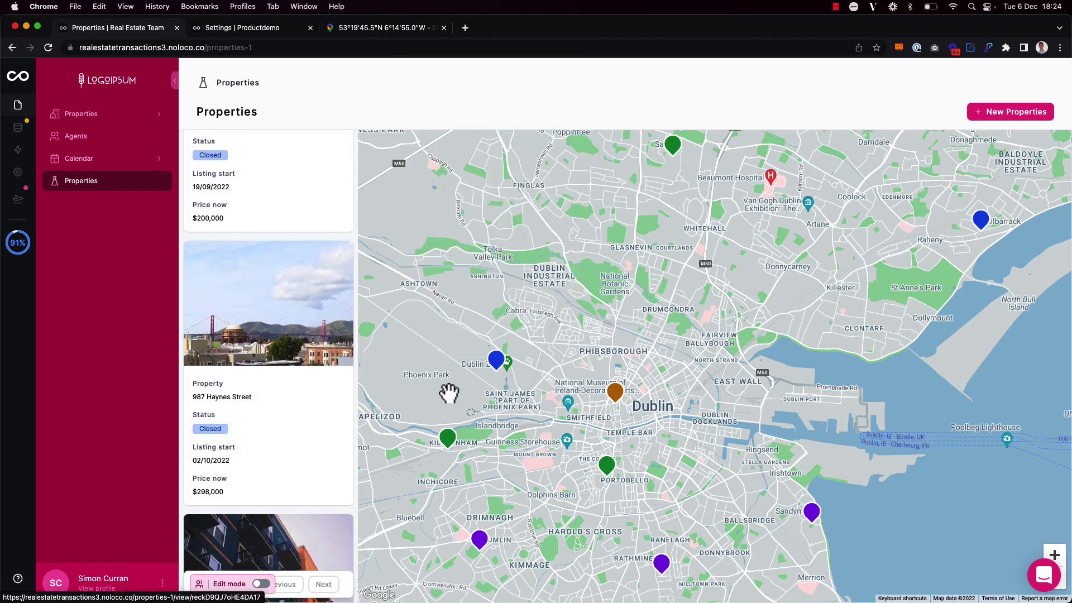
{"action": "scroll", "coordinate": [281, 434], "scroll_direction": "down", "scroll_amount": 5}
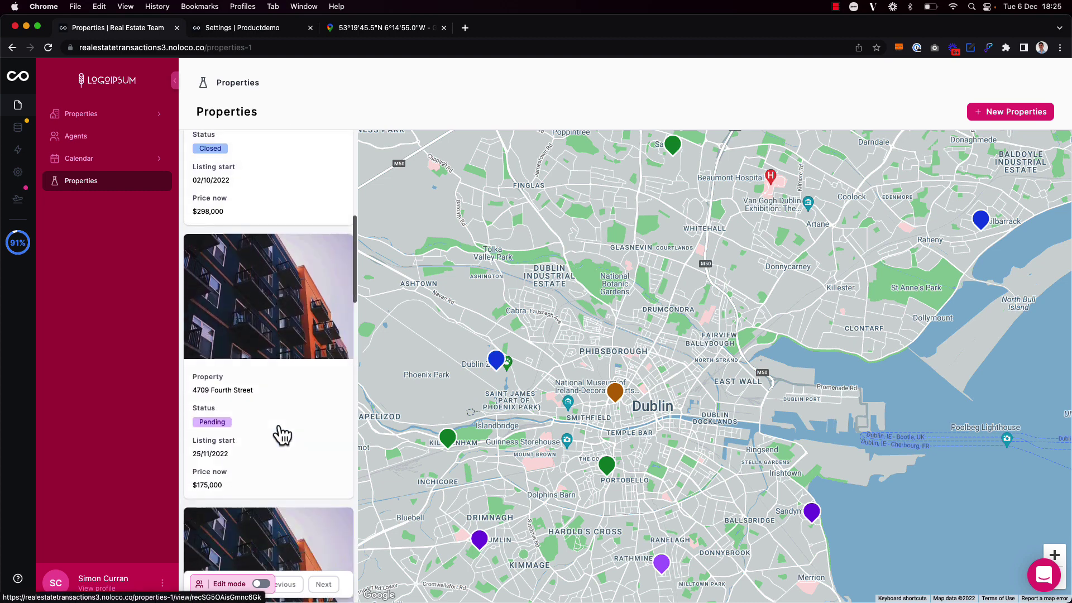
{"action": "scroll", "coordinate": [280, 440], "scroll_direction": "down", "scroll_amount": 5}
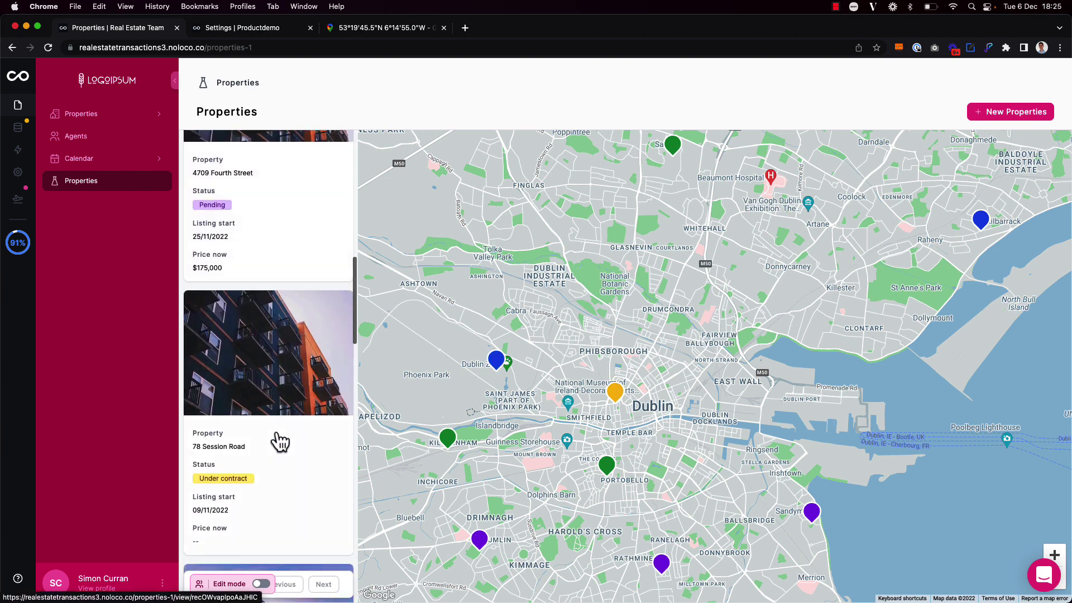
{"action": "scroll", "coordinate": [288, 483], "scroll_direction": "up", "scroll_amount": 10}
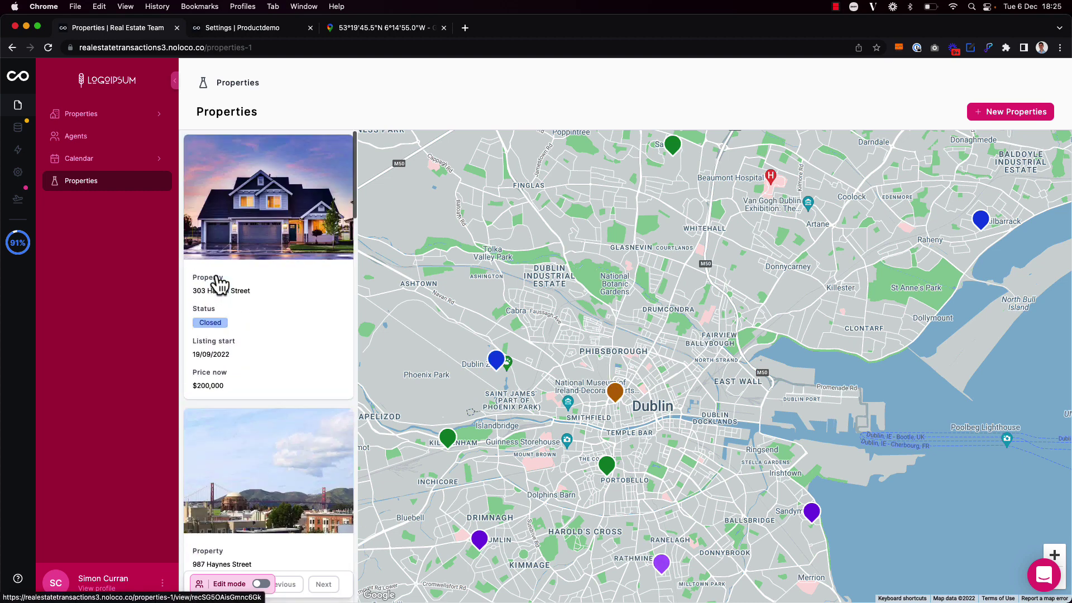
{"action": "left_click", "coordinate": [282, 306]}
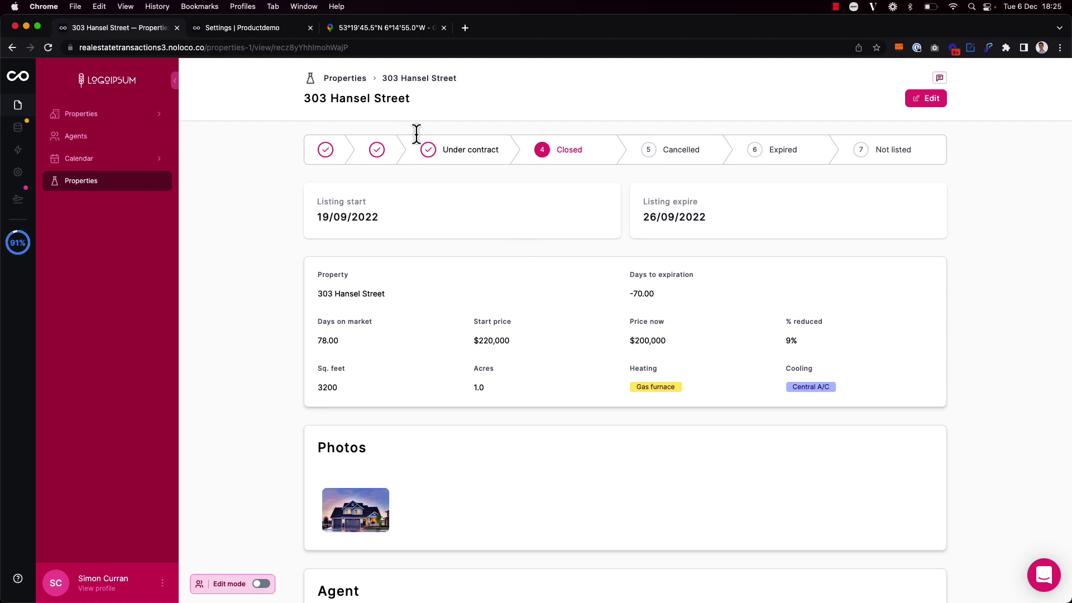
{"action": "left_click", "coordinate": [344, 84]}
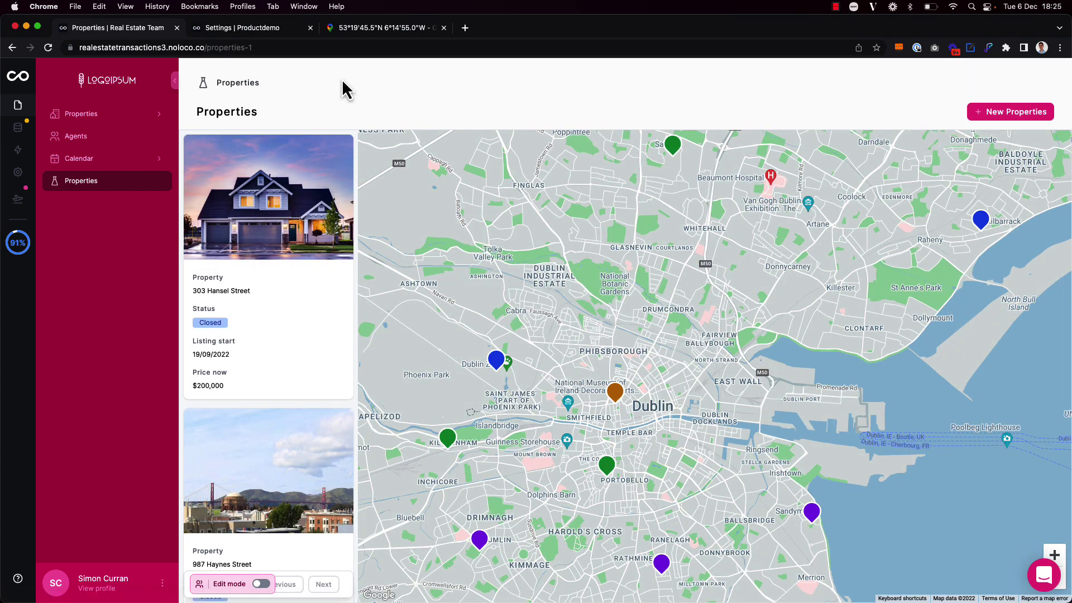